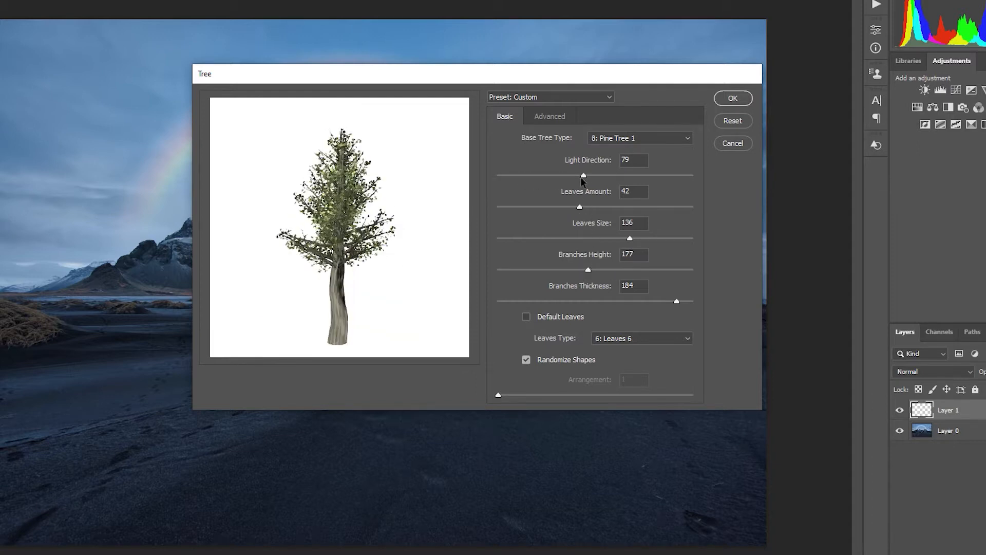
- Set the tree's Light Direction to 29 and change its base tree type to 16: Young Robinia
click(528, 176)
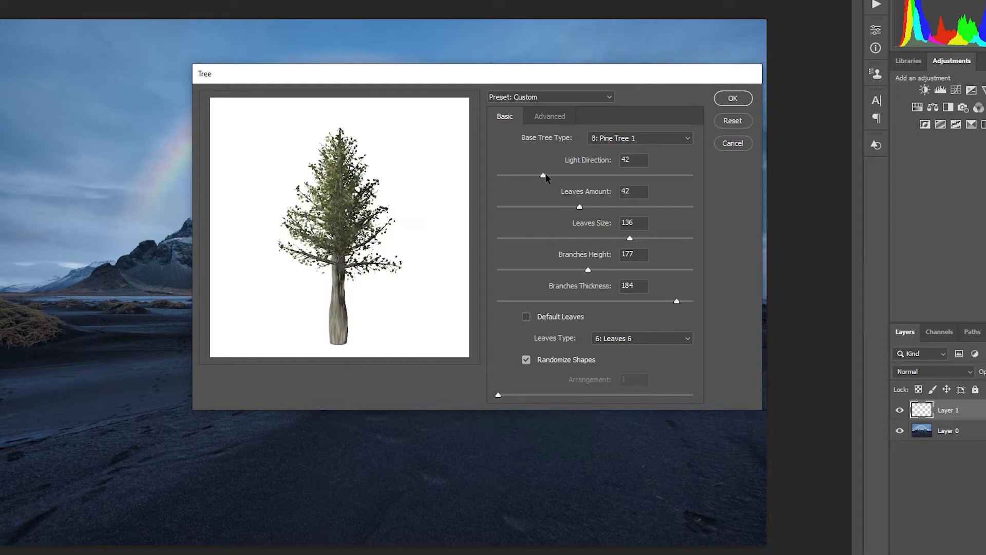
drag(560, 177, 528, 177)
click(603, 138)
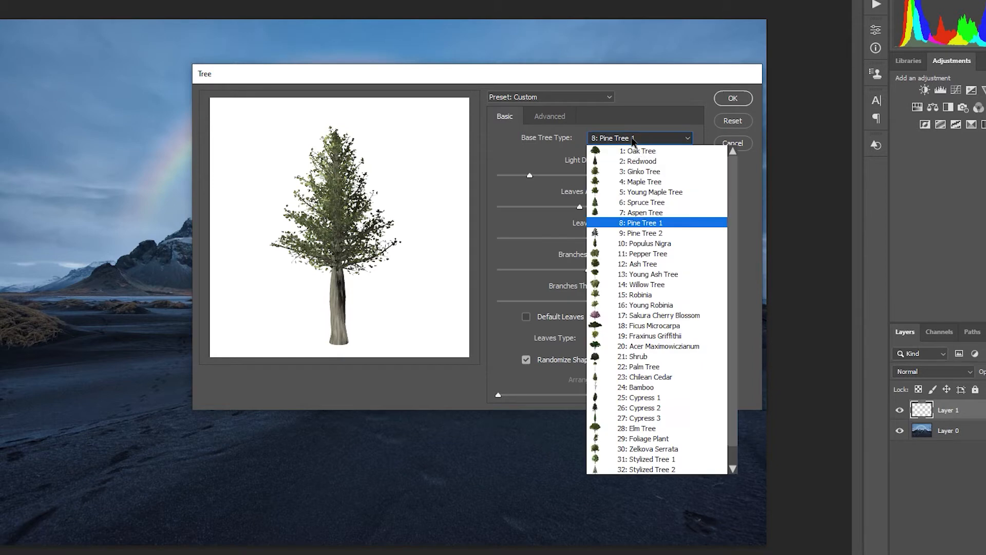
click(662, 306)
- Set Leaves Amount, Leaves Size and Light Direction to 0 and Branches Height to 86, and generate the tree
drag(560, 206, 479, 208)
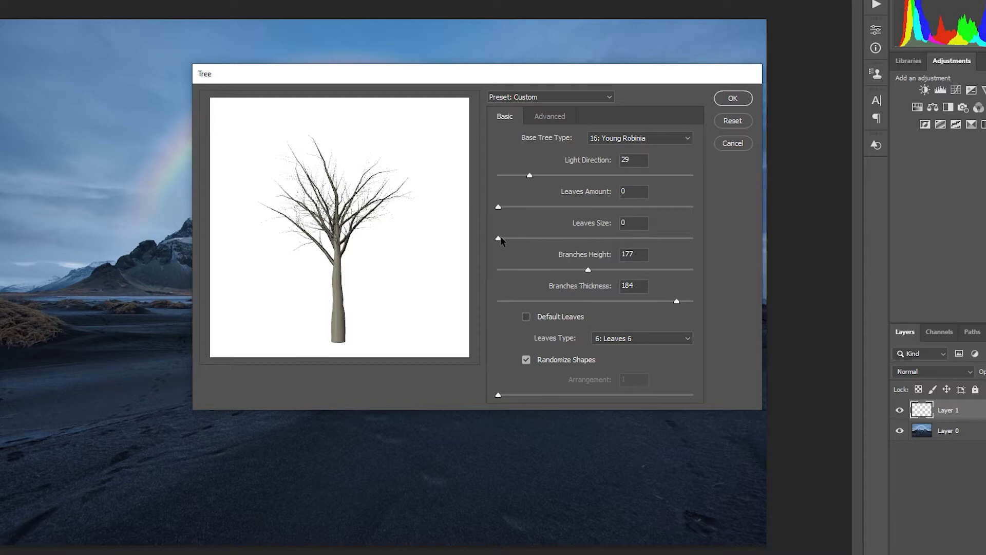
drag(549, 269, 515, 269)
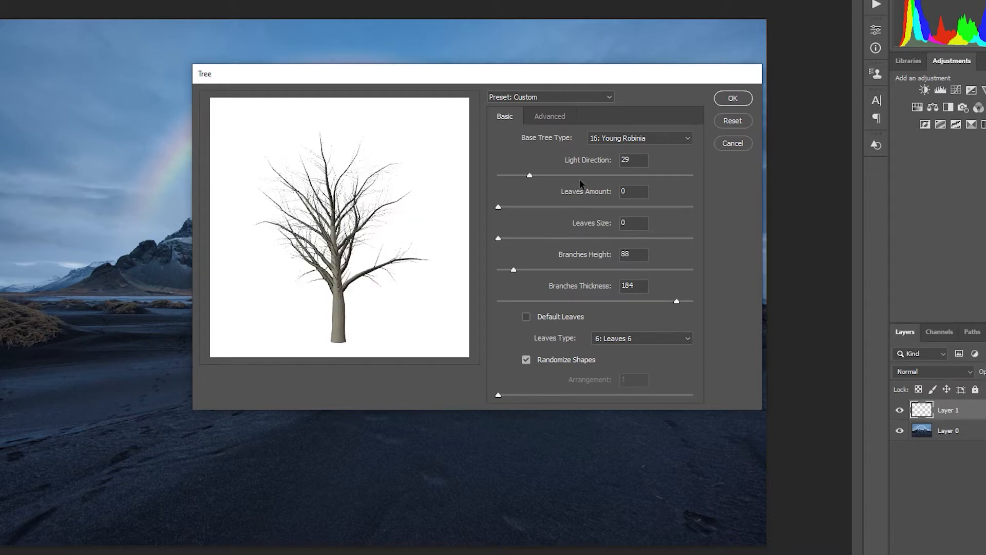
mouse_move(519, 178)
mouse_down()
mouse_move(574, 177)
mouse_move(505, 178)
mouse_up()
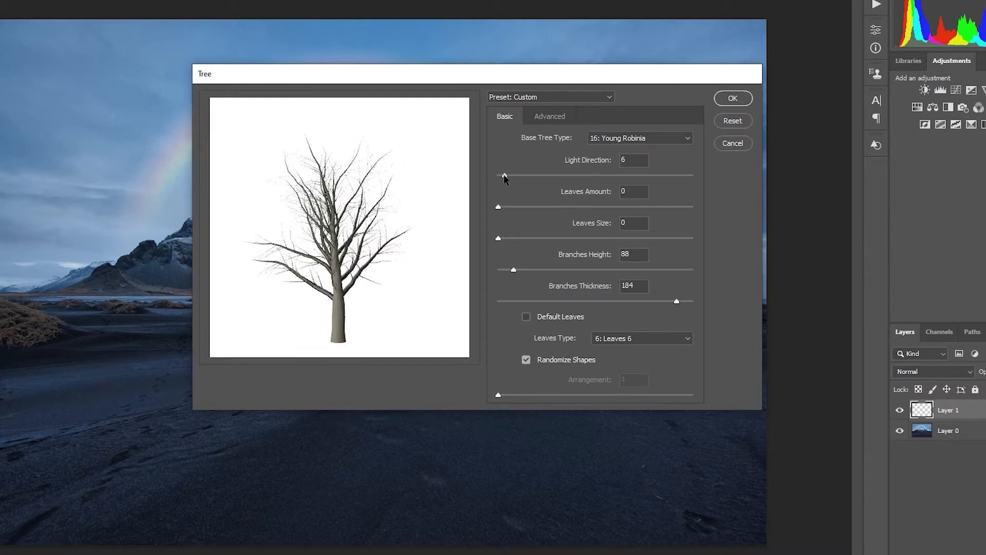
mouse_move(513, 270)
mouse_down()
mouse_move(503, 268)
mouse_move(564, 269)
mouse_move(518, 270)
mouse_up()
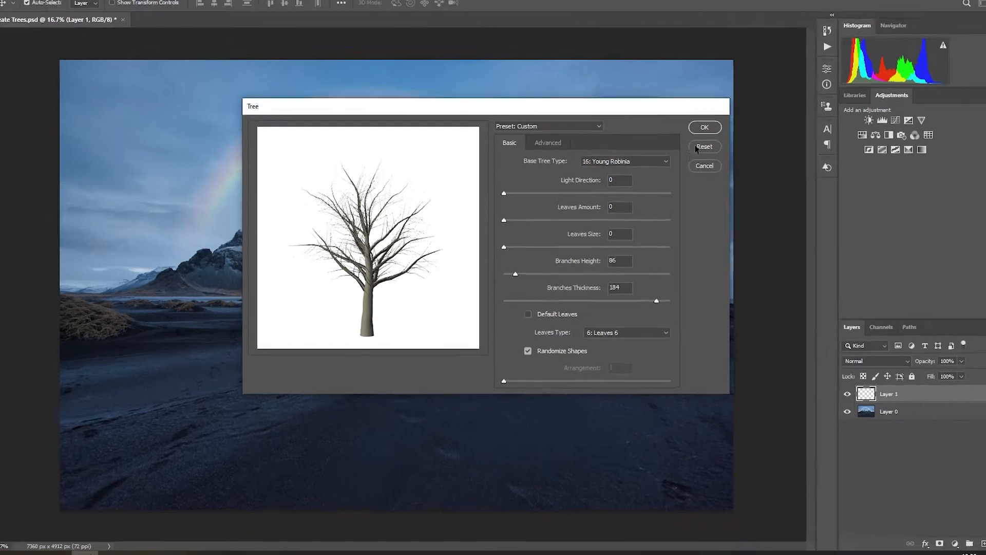
click(733, 99)
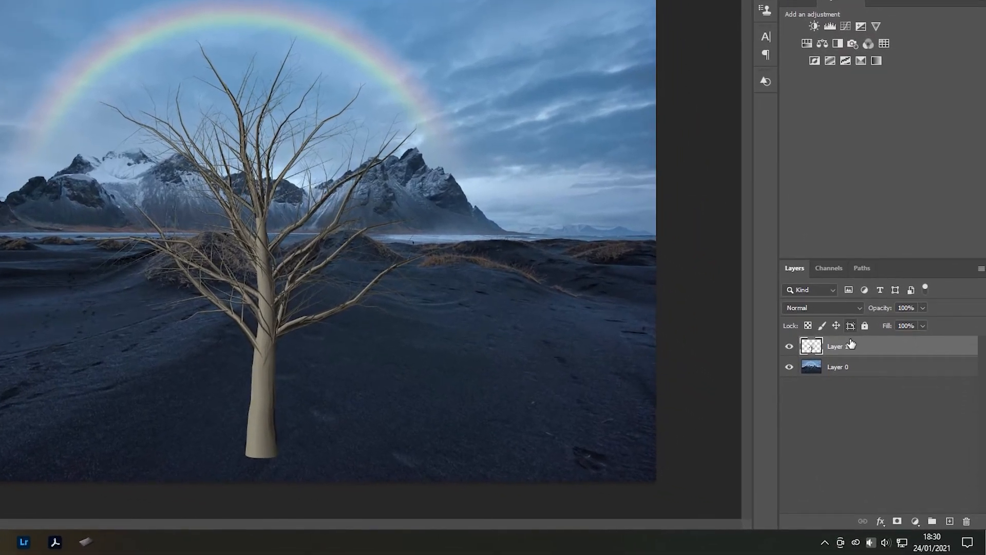
- Convert the tree layer to a smart object, scale the tree down and place it on the dark sand below the rainbow's left end
right_click(851, 344)
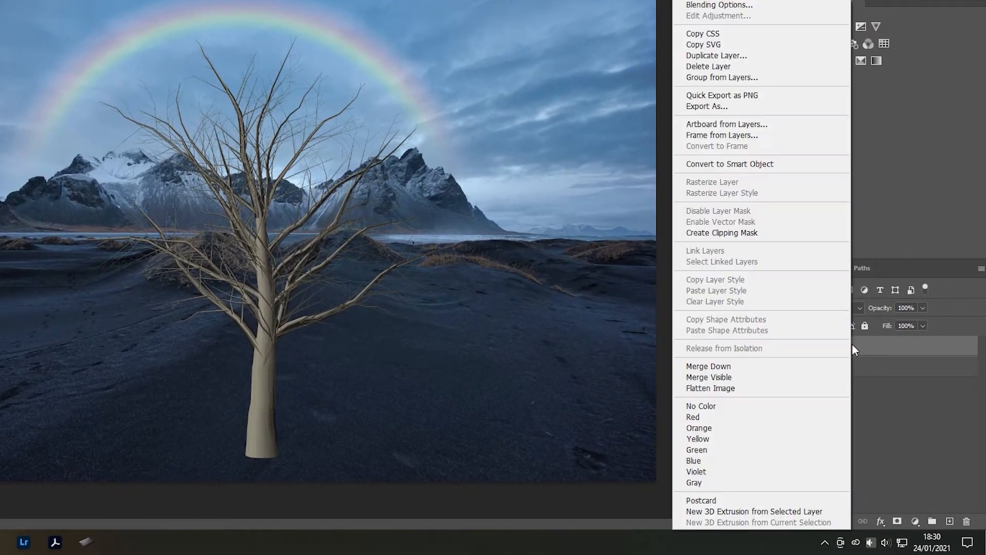
click(747, 164)
key(ctrl+t)
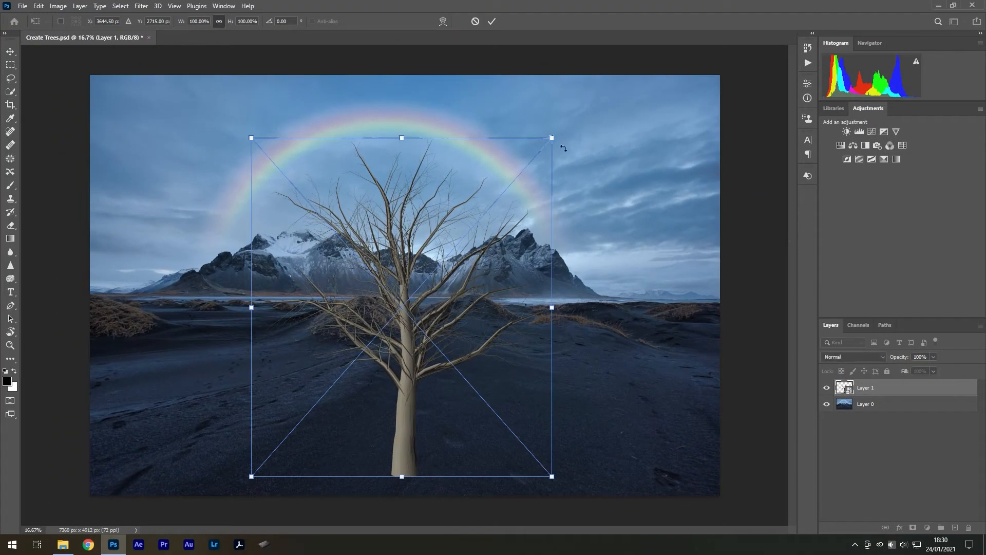
drag(553, 138, 486, 212)
drag(460, 294, 273, 253)
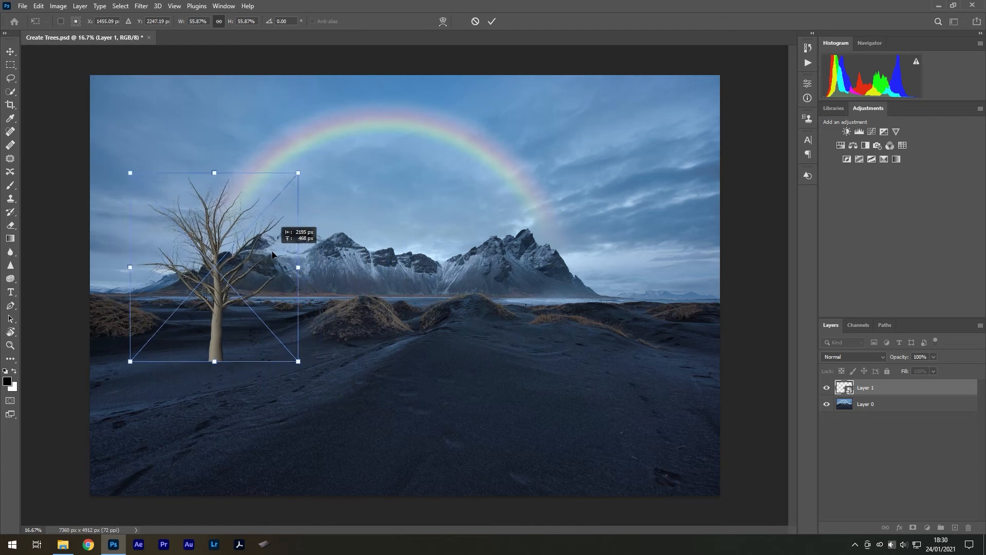
drag(298, 173, 291, 167)
drag(246, 254, 251, 255)
key(Return)
- Rasterize the tree's smart object layer
key(c)
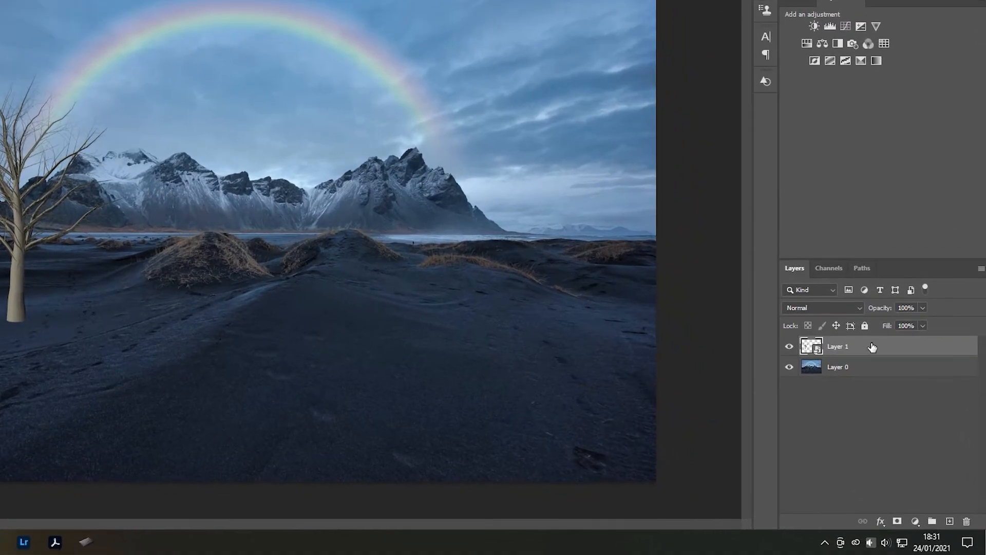
right_click(893, 385)
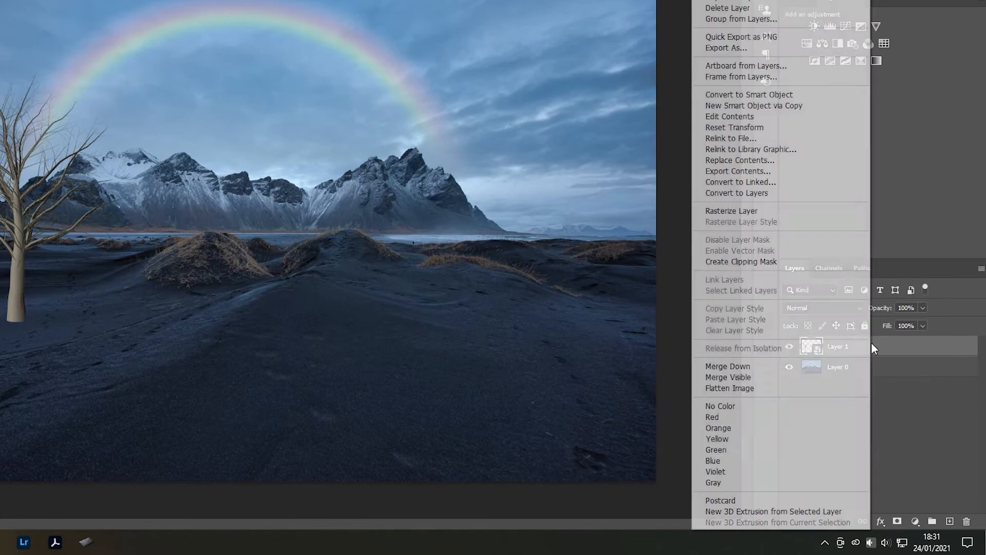
click(765, 211)
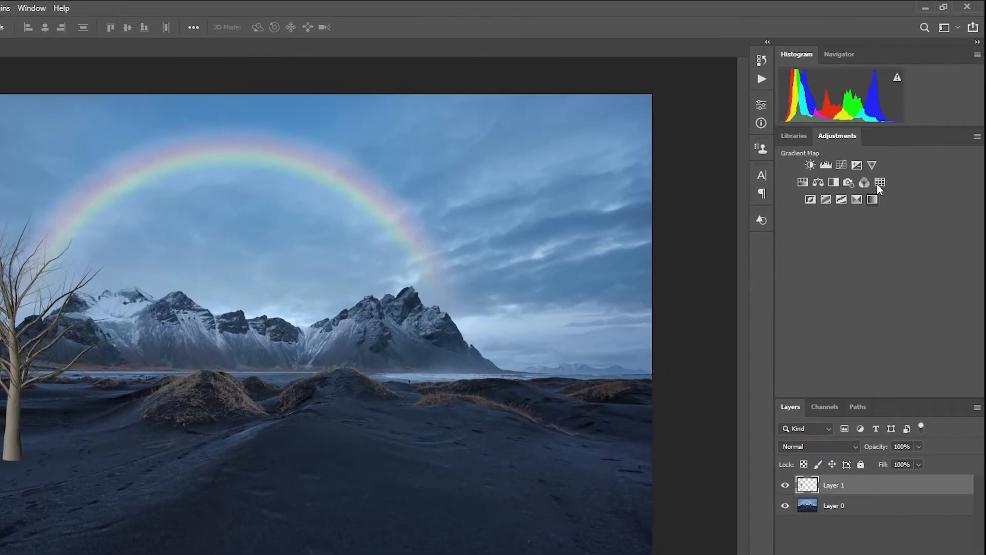
- Add a Color Lookup adjustment clipped to the tree layer, using the FoggyNight.3DL LUT
click(903, 145)
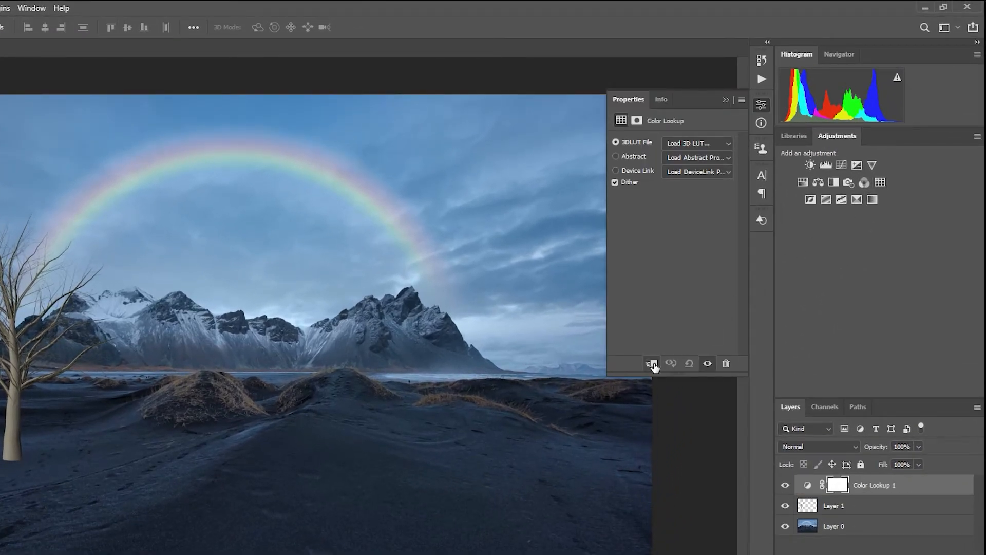
click(652, 363)
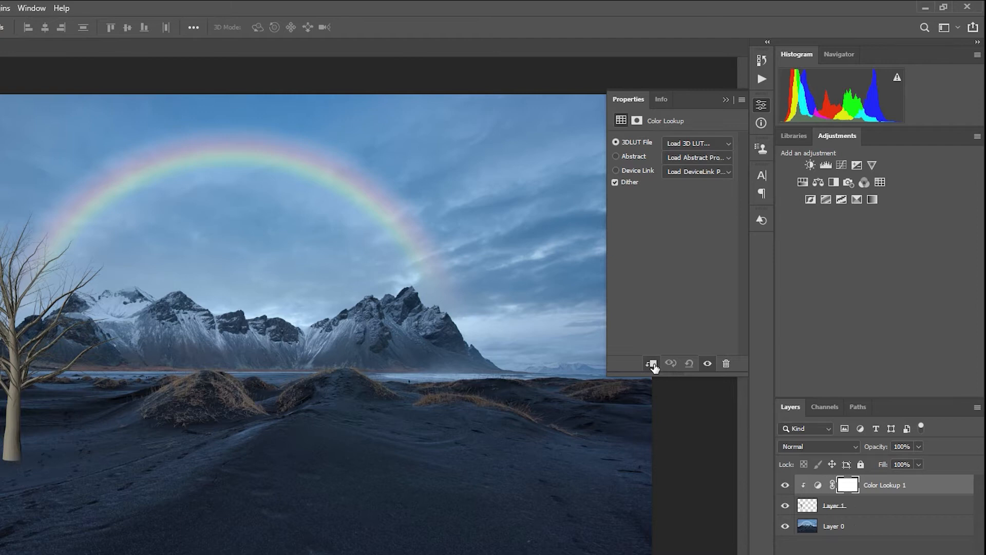
click(692, 145)
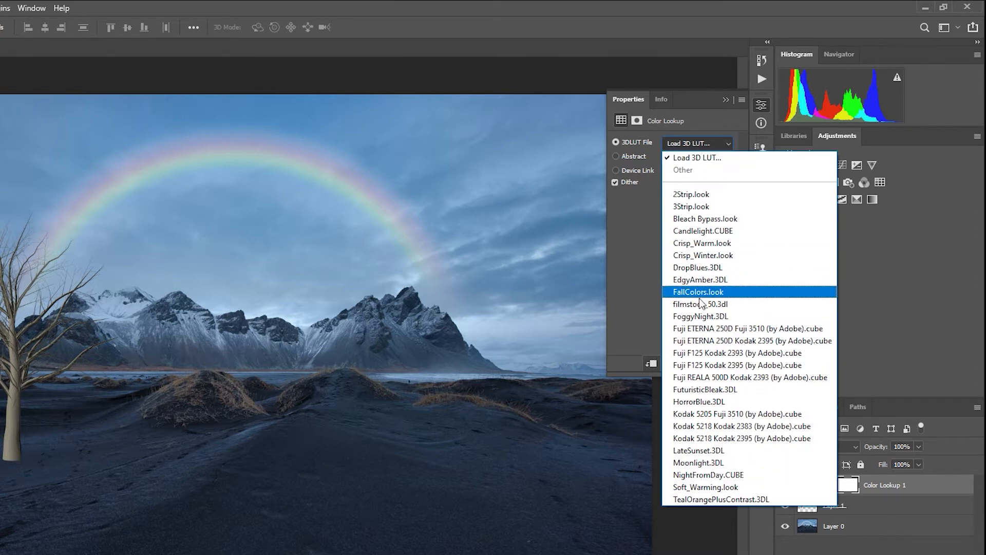
click(738, 318)
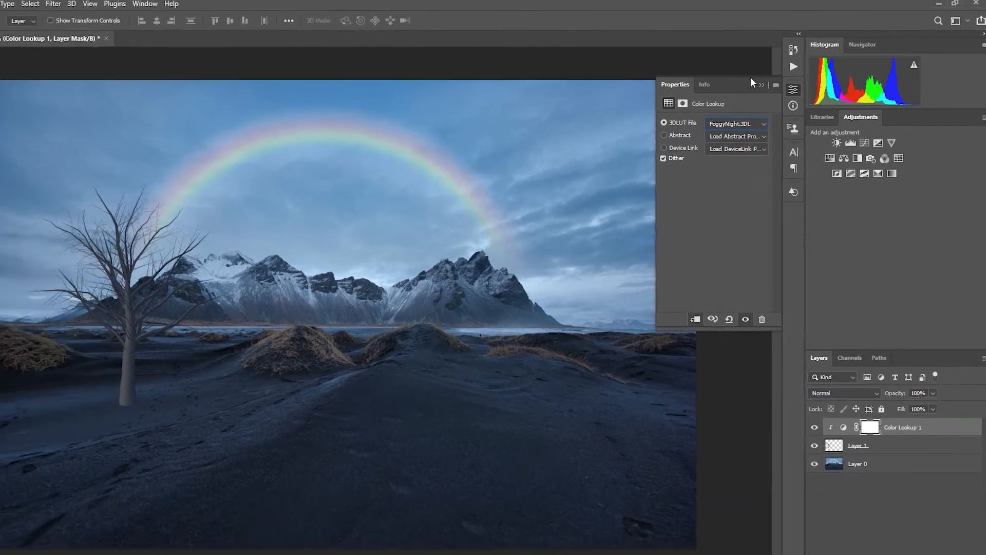
click(726, 100)
- Reduce the Color Lookup adjustment layer's opacity to 76%
click(919, 447)
drag(935, 358, 918, 371)
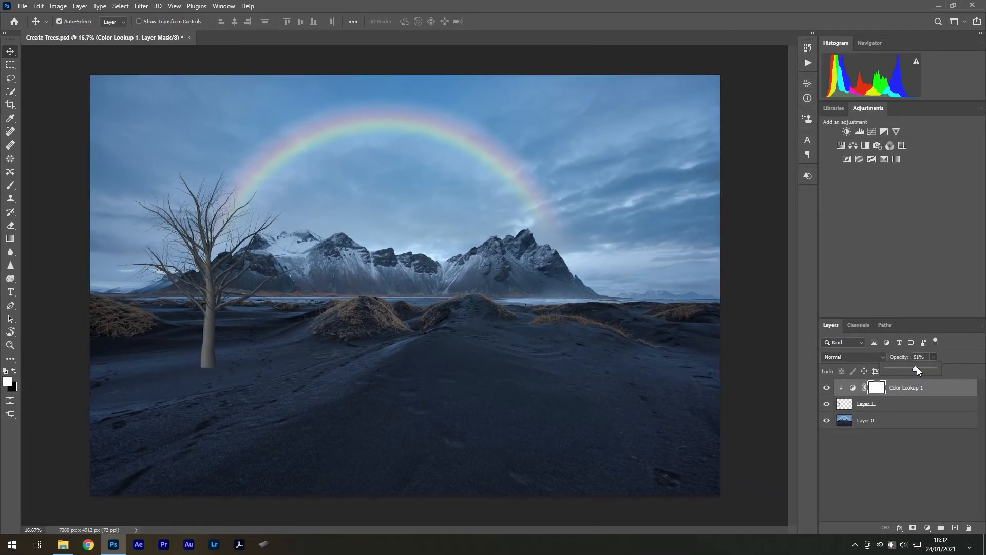
drag(924, 366, 923, 366)
click(945, 351)
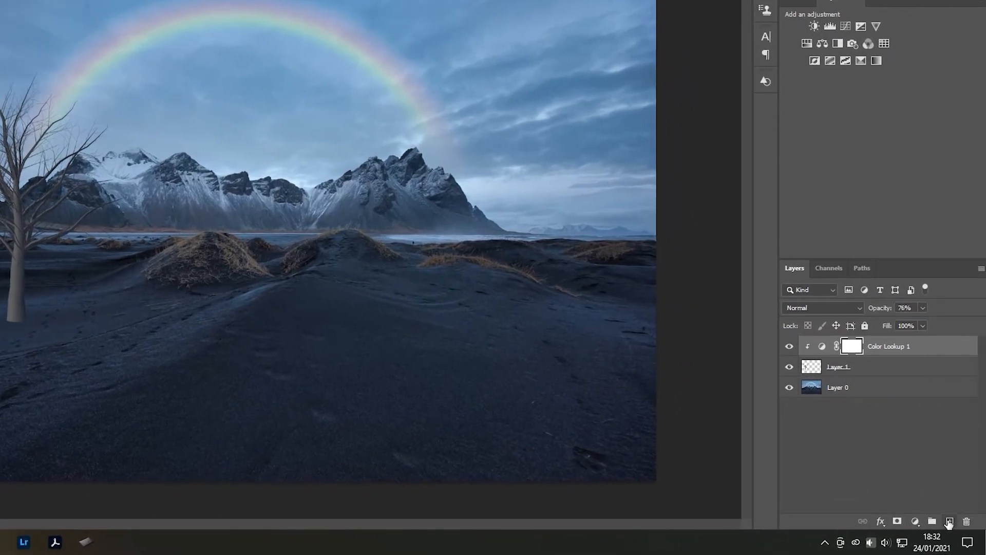
- Create a new layer above the Color Lookup adjustment and name it "Shading - 1"
click(949, 522)
double_click(840, 347)
text(Shading - 1)
key(Return)
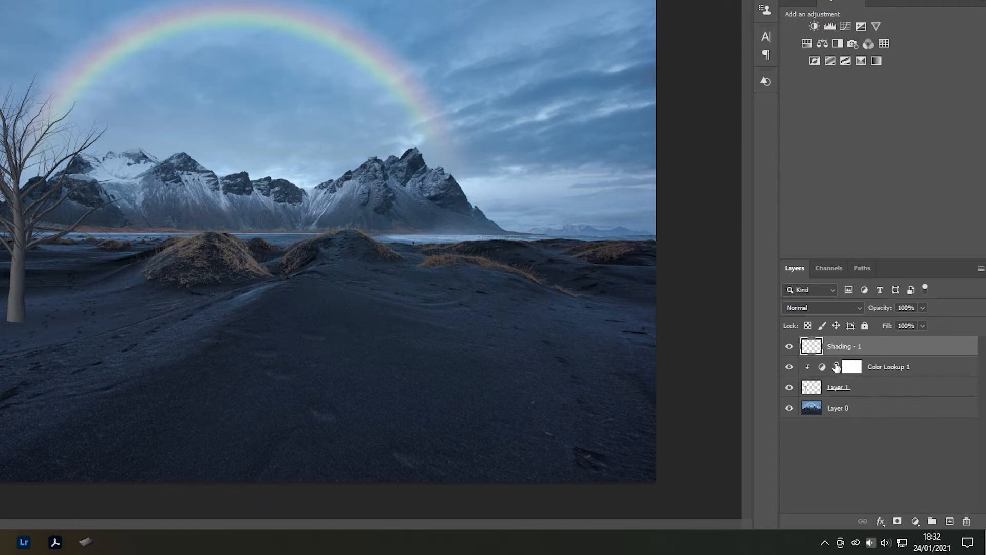
- Load the tree's outline from Layer 1 as a selection and make the Shading - 1 layer active
click(810, 392)
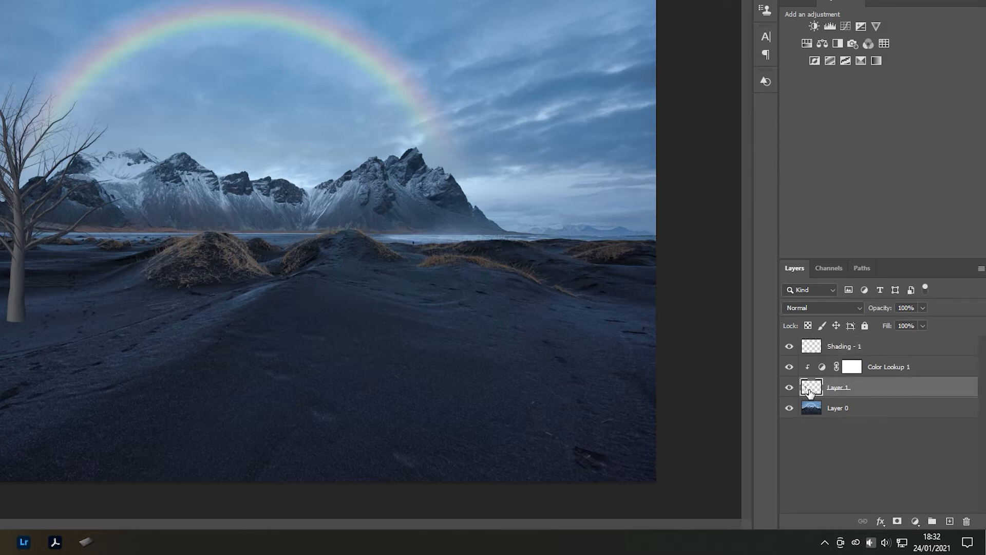
drag(809, 390, 813, 388)
ctrl+click(812, 387)
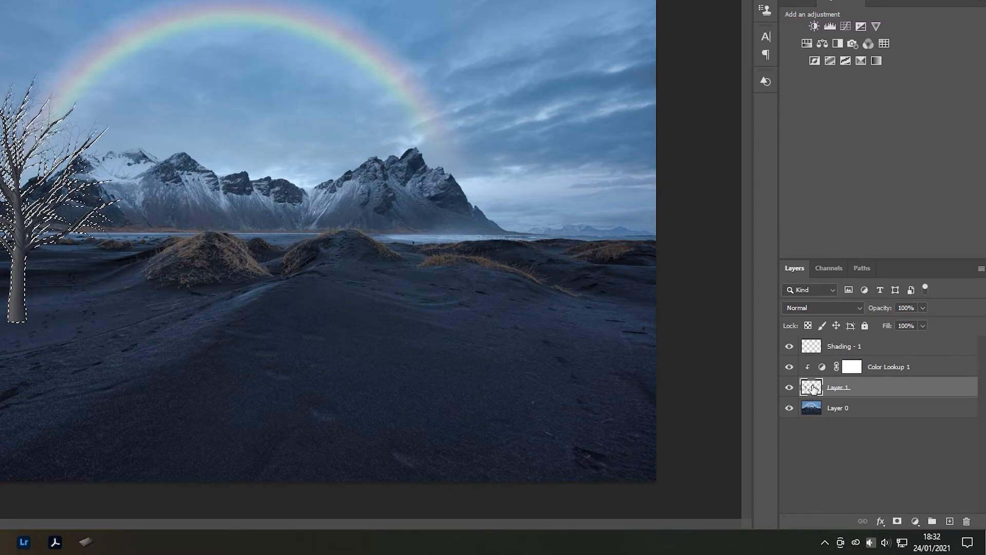
click(847, 348)
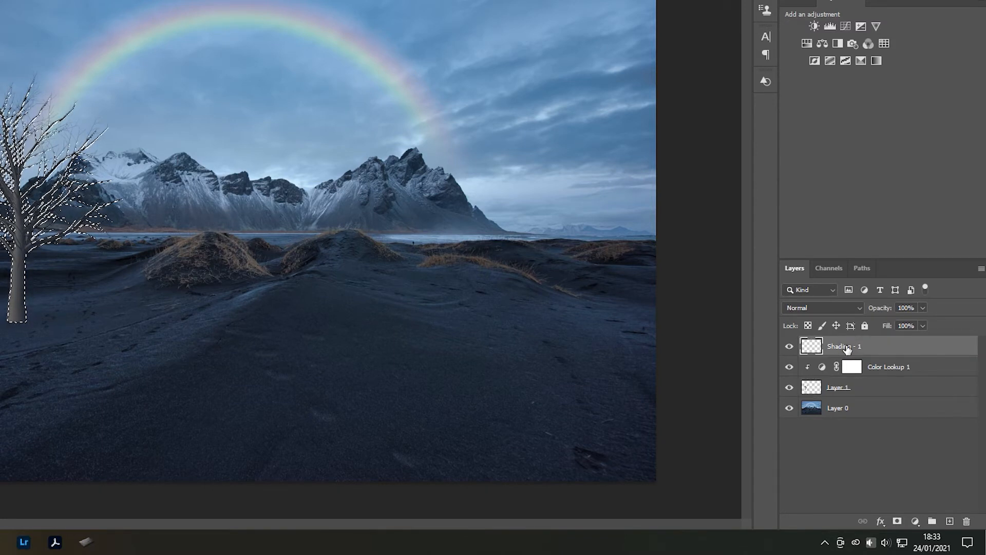
- Set up a Soft Round brush of 1023 px with 0% hardness and 15% opacity
drag(398, 271, 432, 271)
right_click(431, 271)
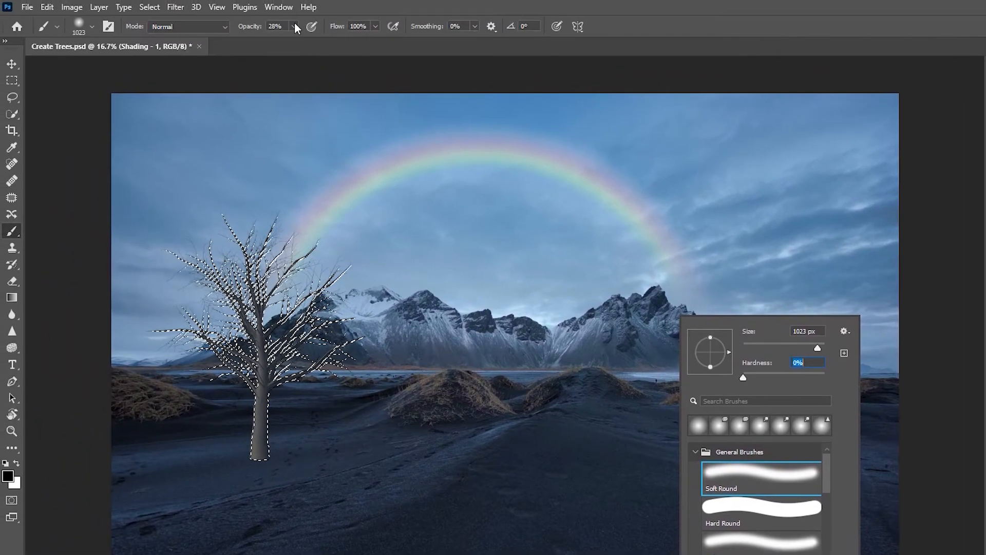
drag(295, 26, 286, 41)
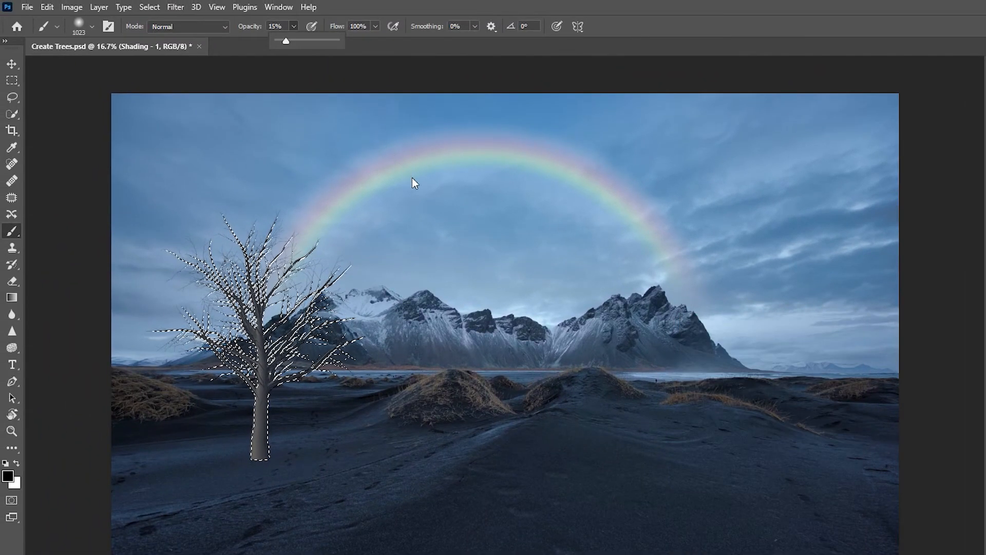
- Sample the dark blue of the sand beside the tree trunk as the brush colour
key(z)
mouse_move(225, 392)
mouse_down()
mouse_move(248, 392)
mouse_move(262, 408)
mouse_up()
key(b)
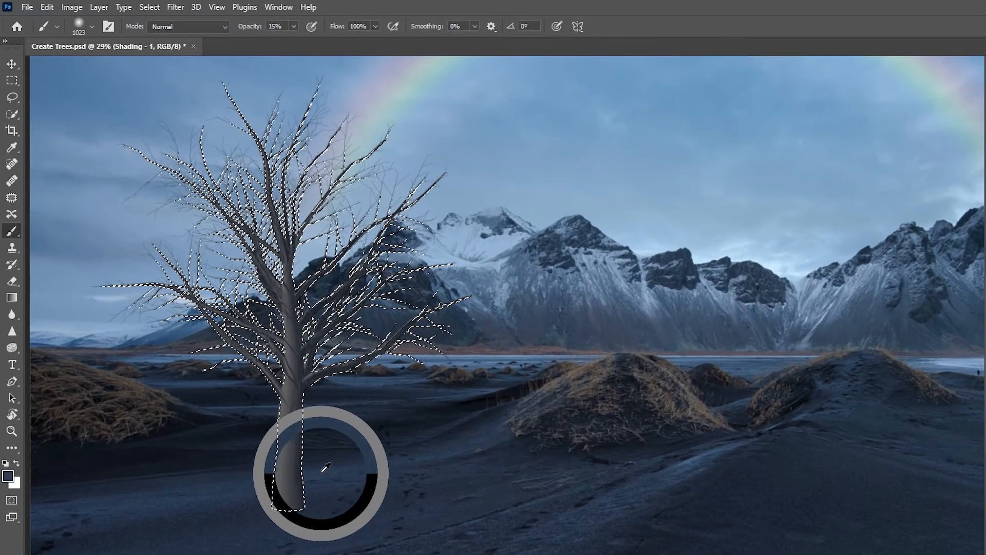
drag(352, 461, 327, 468)
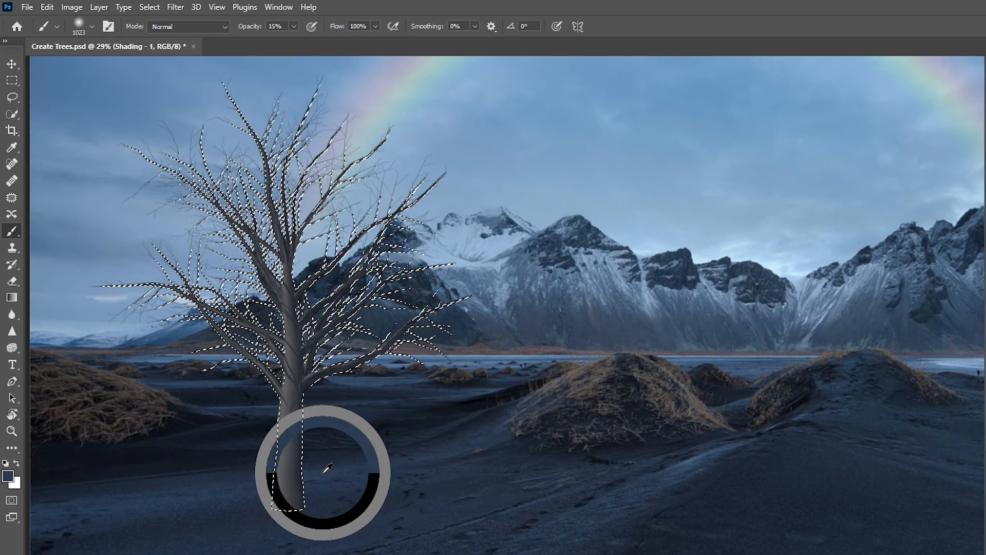
drag(327, 467, 327, 466)
- Brush the sampled blue over the lower trunk within the selection on Shading - 1, and deselect
drag(345, 500, 307, 500)
drag(279, 458, 287, 436)
drag(108, 498, 145, 497)
drag(241, 518, 235, 518)
mouse_move(242, 521)
mouse_down()
mouse_move(272, 536)
mouse_move(359, 548)
mouse_up()
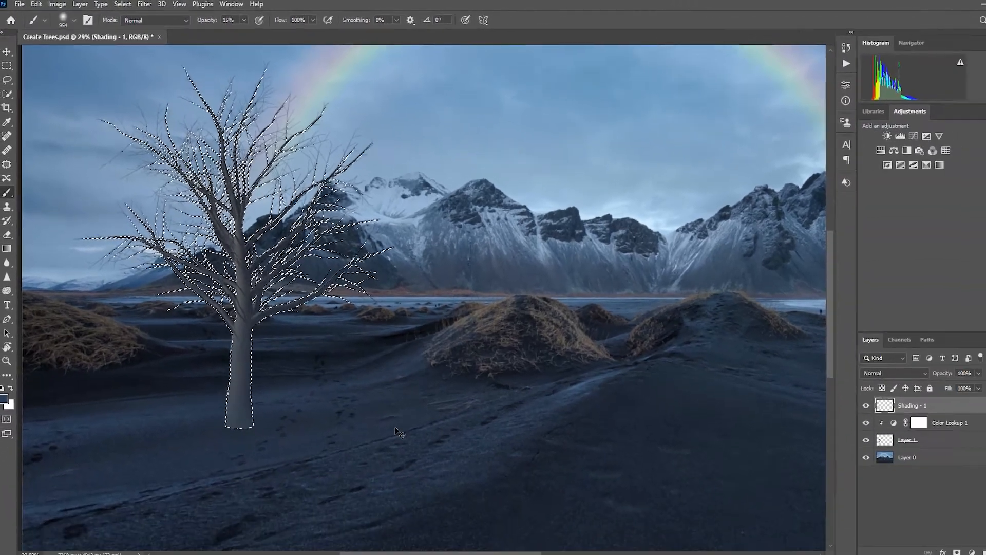
key(ctrl+d)
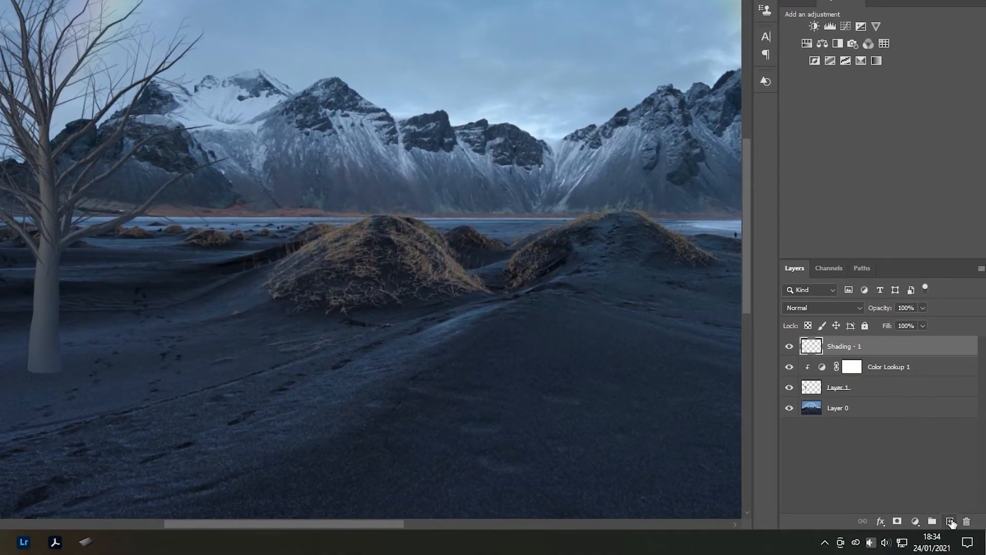
- Create another layer on top and name it "Shading - 2"
click(951, 522)
double_click(837, 346)
text(Shading - 2)
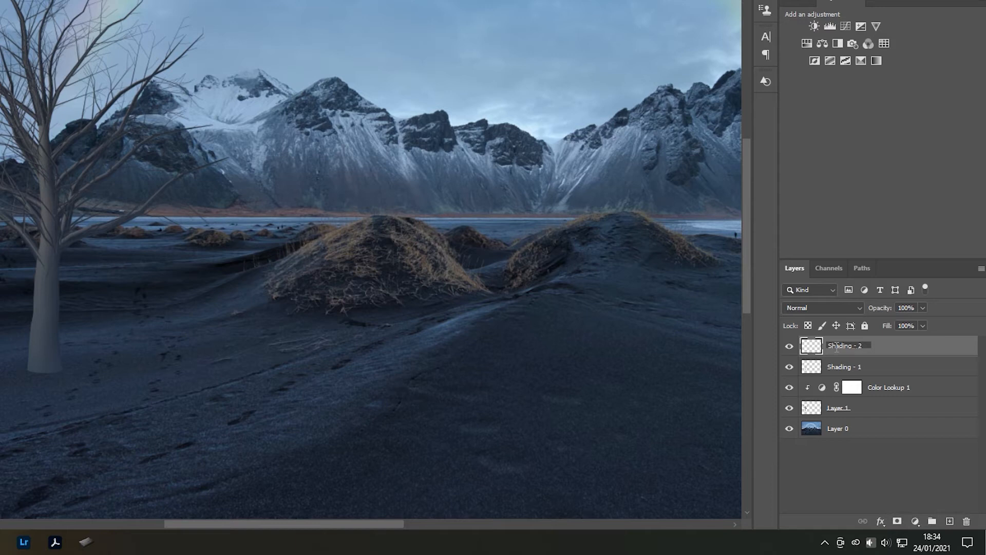
key(Return)
- Reload the tree outline of Layer 1 as a selection and make the Shading - 2 layer active
click(819, 415)
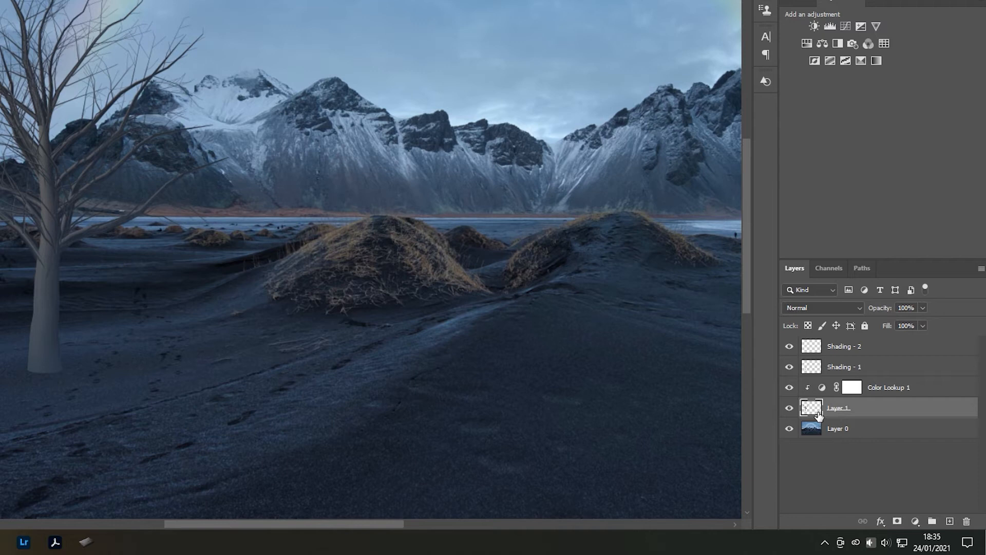
ctrl+click(819, 415)
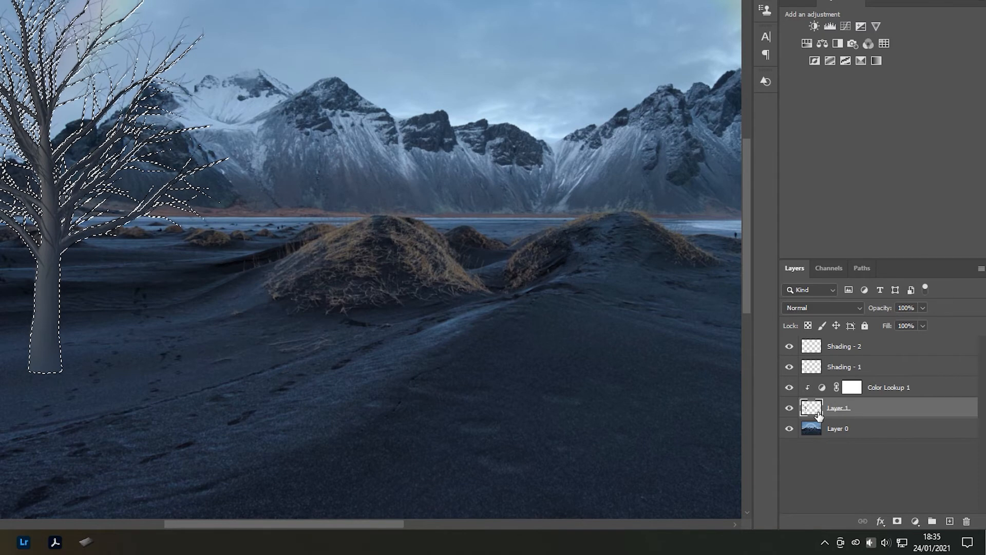
click(810, 346)
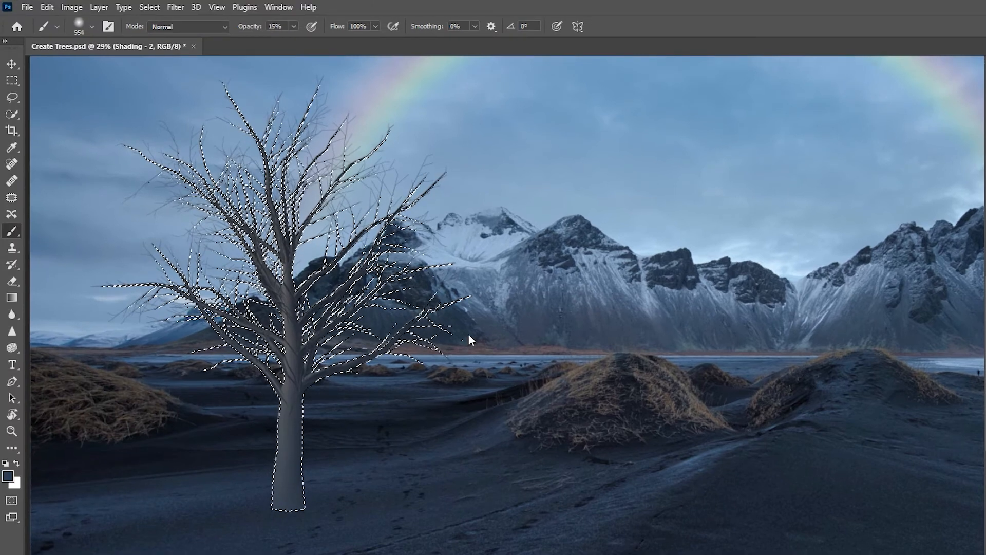
- Sample the brown of the grassy mound and brush it over the tree's branches on Shading - 2 with a 555 px brush
alt+click(580, 378)
drag(581, 379, 575, 367)
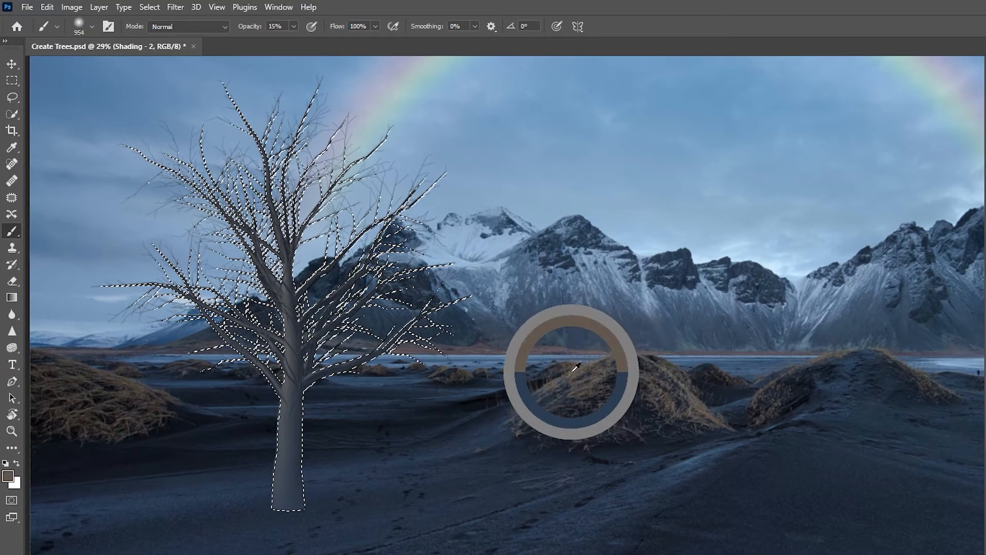
drag(486, 315, 456, 315)
mouse_move(221, 360)
mouse_down()
mouse_move(216, 278)
mouse_move(267, 180)
mouse_move(325, 347)
mouse_move(236, 213)
mouse_up()
mouse_move(166, 242)
mouse_down()
mouse_move(363, 192)
mouse_move(483, 283)
mouse_up()
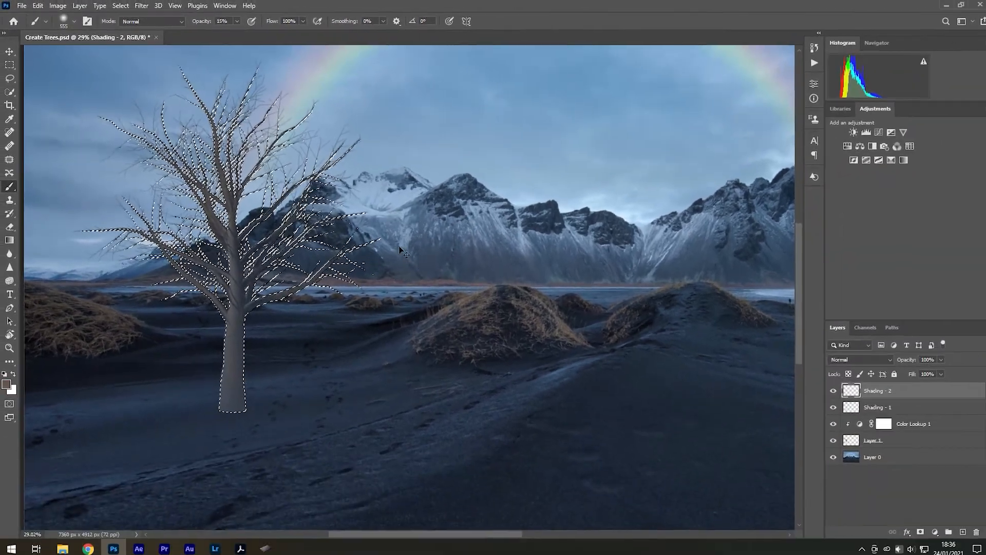
- Deselect, and group the Shading - 2, Shading - 1, Color Lookup 1 and Layer 1 layers together
key(ctrl+d)
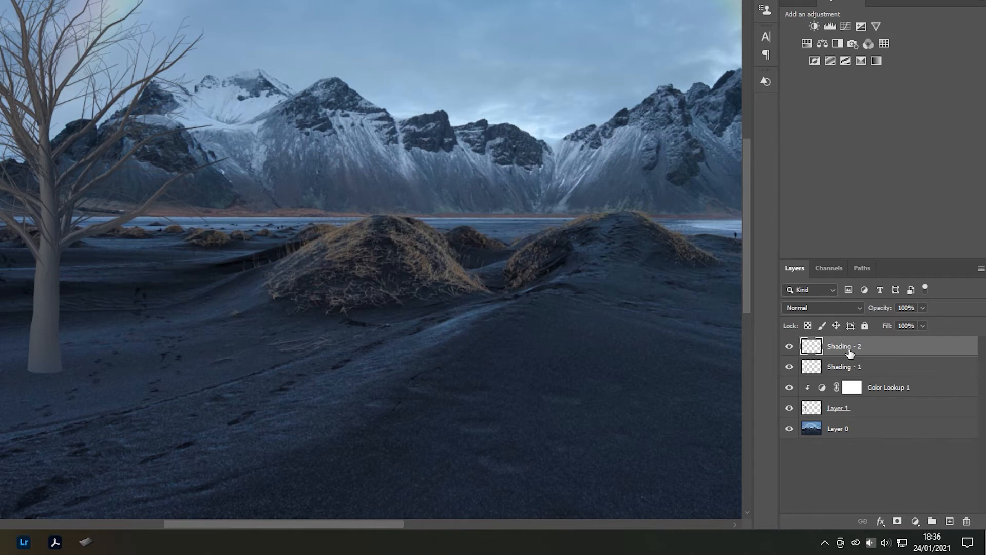
shift+click(865, 414)
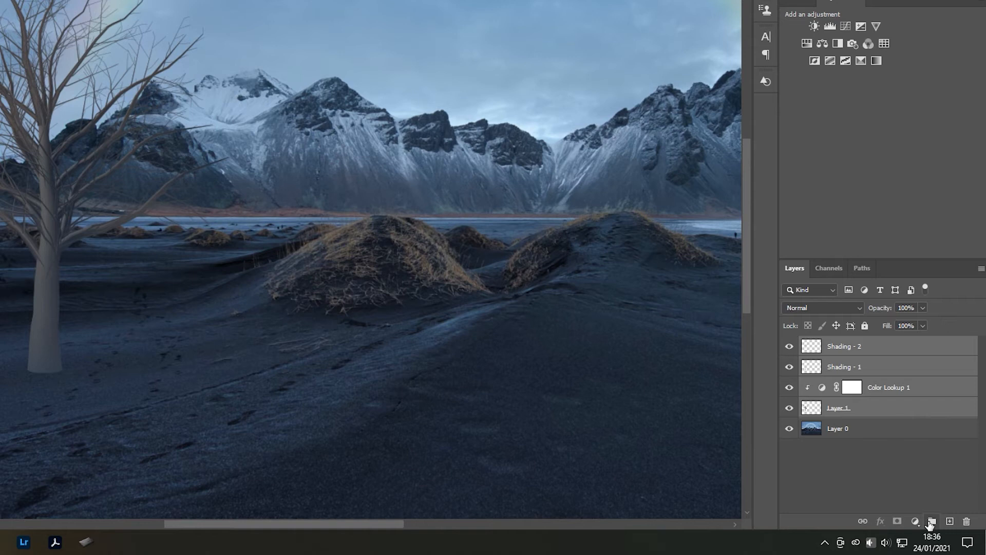
click(932, 522)
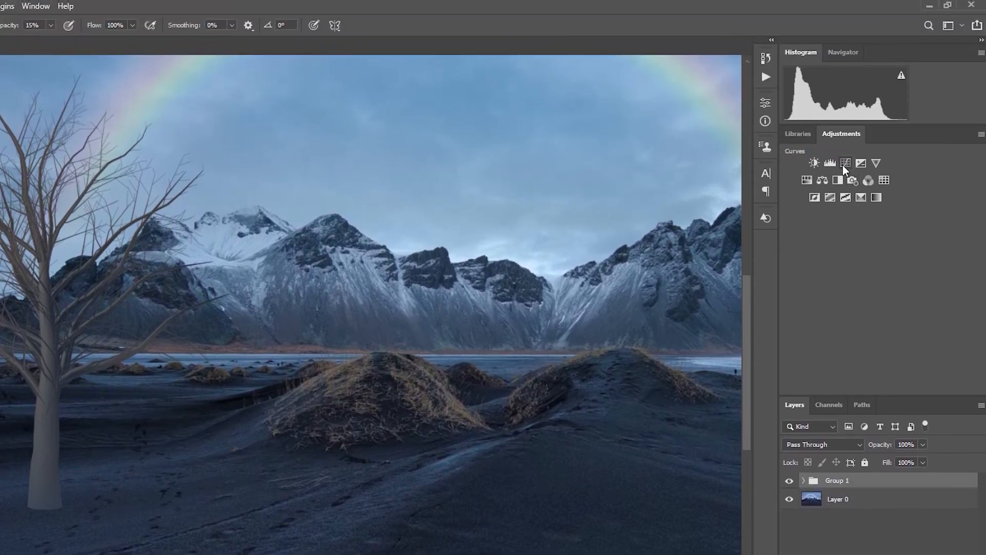
- Add a Curves adjustment clipped to Group 1 and slightly lower the highlight end of its RGB curve
click(845, 163)
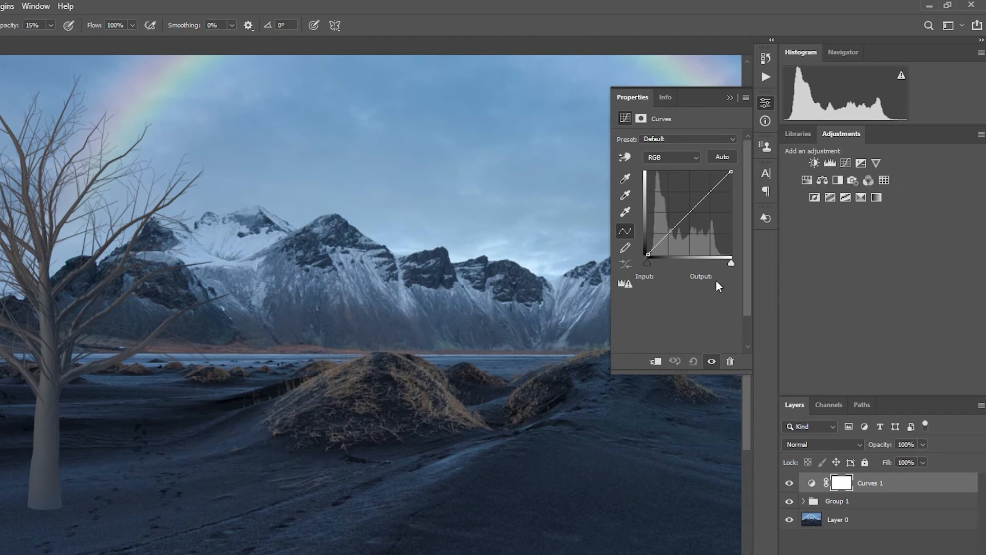
click(658, 362)
mouse_move(738, 173)
mouse_down()
mouse_move(737, 192)
mouse_move(736, 182)
mouse_up()
click(730, 98)
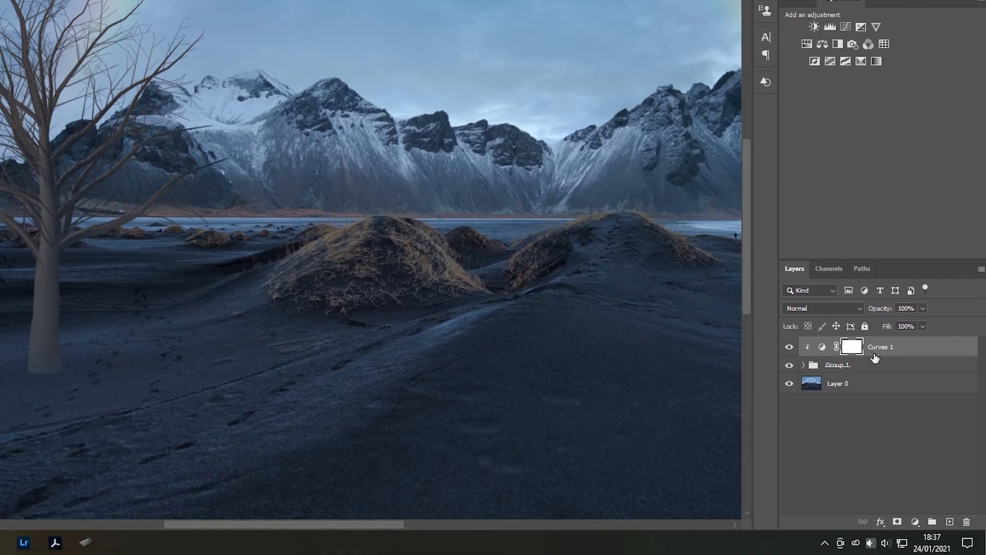
- Group Curves 1 with Group 1 and add a layer mask to the new group
shift+click(871, 372)
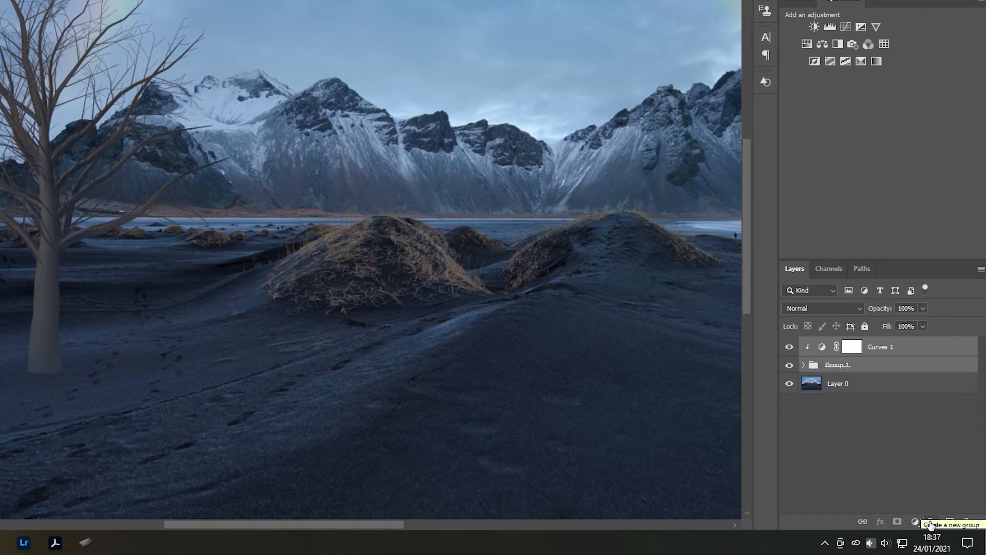
click(931, 522)
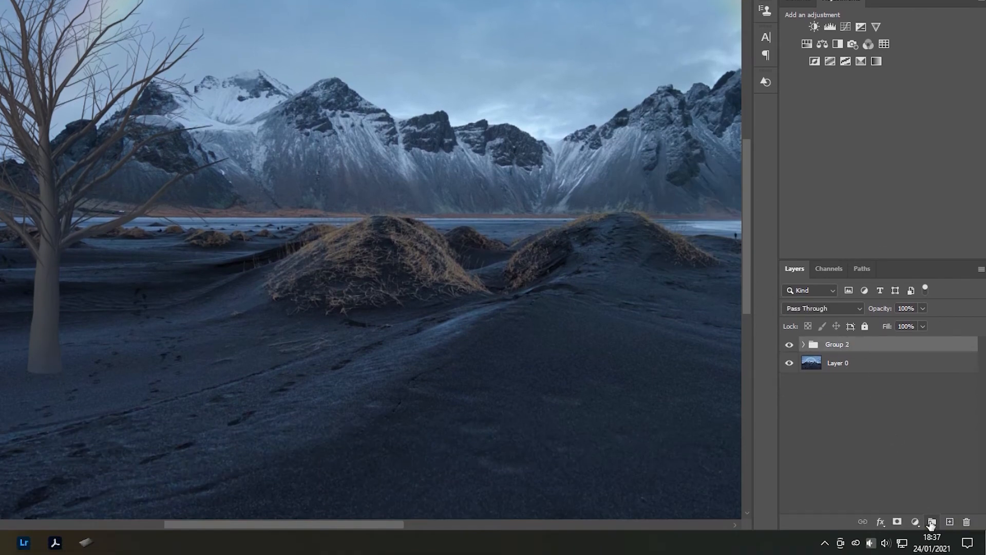
click(898, 522)
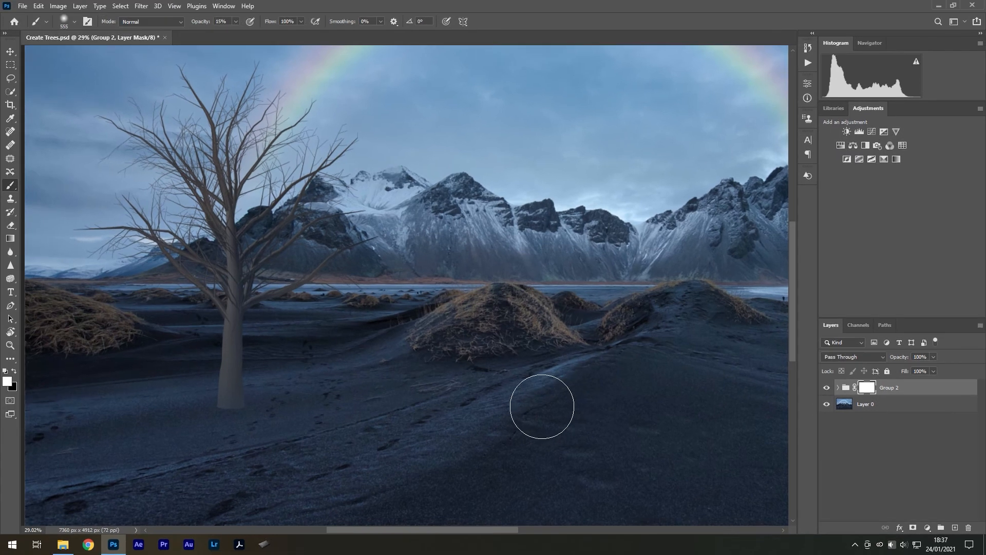
- Fade the base of the trunk into the ground on Group 2's mask with a black brush at 10% opacity
drag(534, 409, 556, 409)
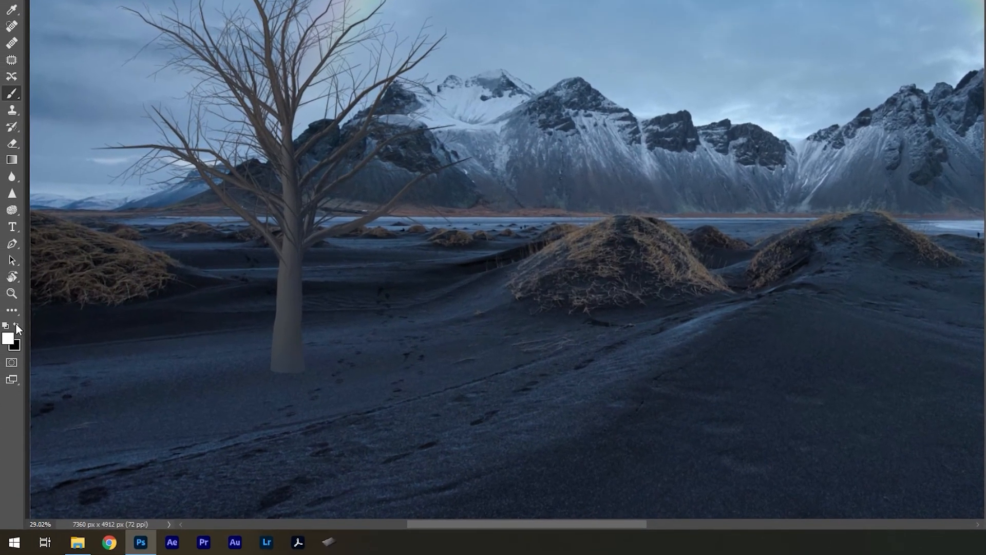
click(13, 370)
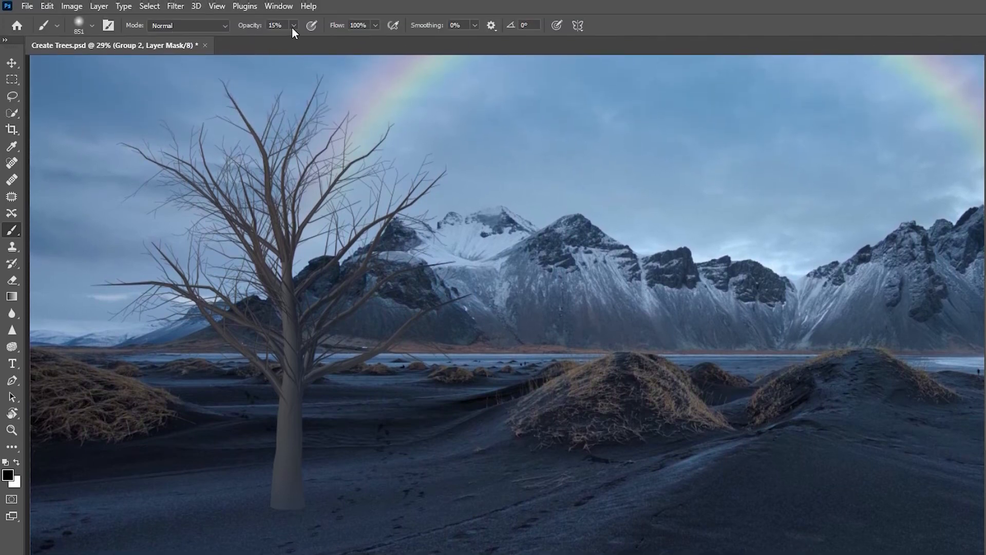
drag(294, 29, 291, 45)
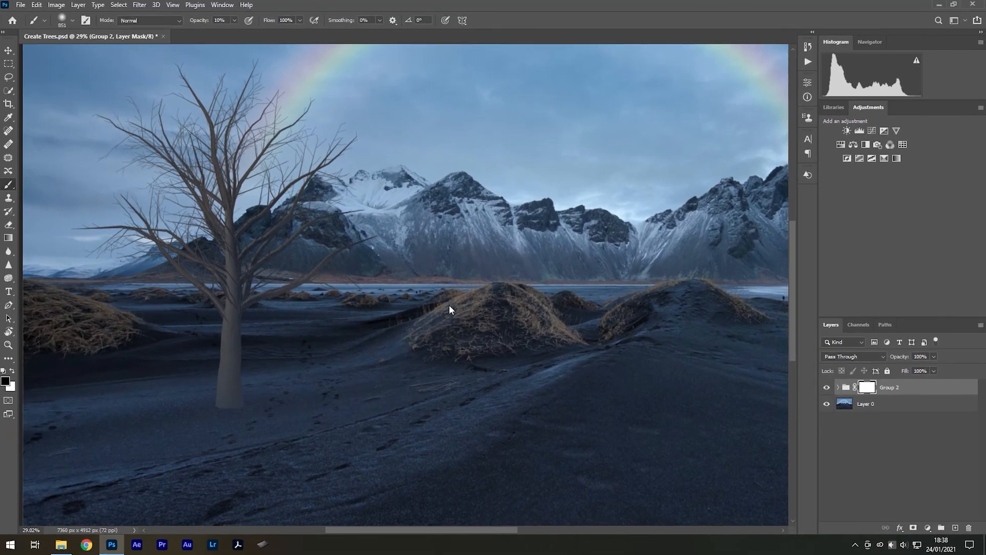
drag(132, 498, 295, 422)
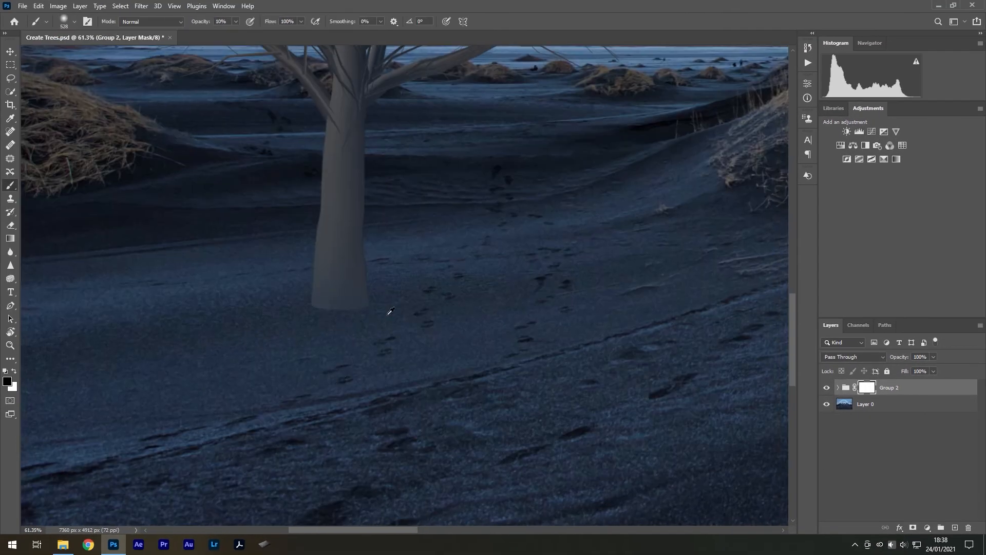
drag(398, 334, 432, 331)
drag(368, 332, 313, 332)
drag(452, 351, 419, 387)
drag(157, 268, 205, 272)
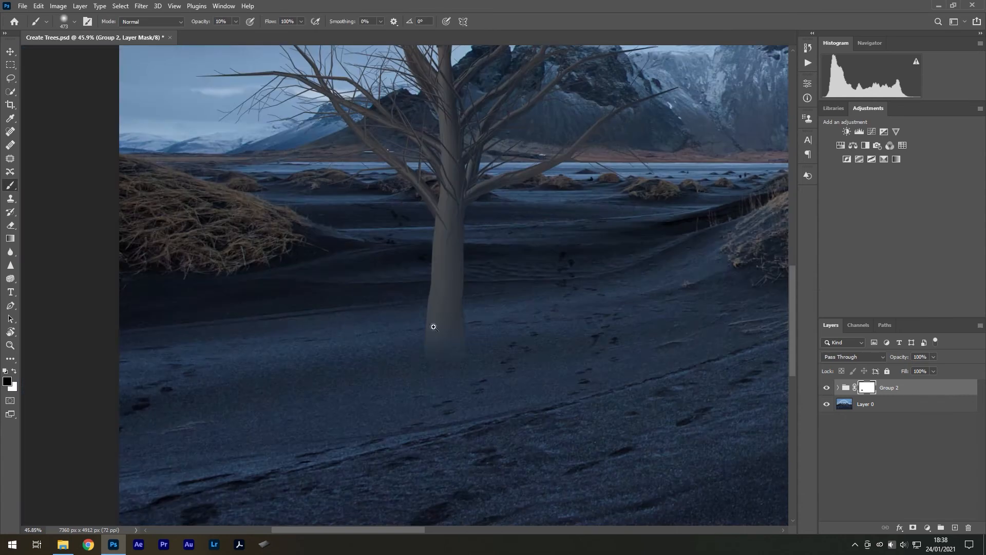
- Brush black over the trunk and branches on Group 2's mask to blend them softly into the background
drag(470, 280, 498, 282)
drag(469, 410, 439, 409)
mouse_move(463, 336)
mouse_down()
mouse_move(456, 376)
mouse_move(156, 337)
mouse_move(309, 200)
mouse_up()
drag(453, 170, 411, 211)
drag(278, 149, 355, 180)
drag(483, 232, 488, 321)
mouse_move(134, 343)
mouse_down()
mouse_move(71, 323)
mouse_move(155, 341)
mouse_up()
- Balance the fading of the branches on Group 2's mask by restoring spots in white and fading others in black
key(x)
drag(401, 300, 439, 271)
key(x)
drag(226, 233, 285, 296)
drag(177, 311, 249, 360)
drag(319, 227, 398, 303)
key(x)
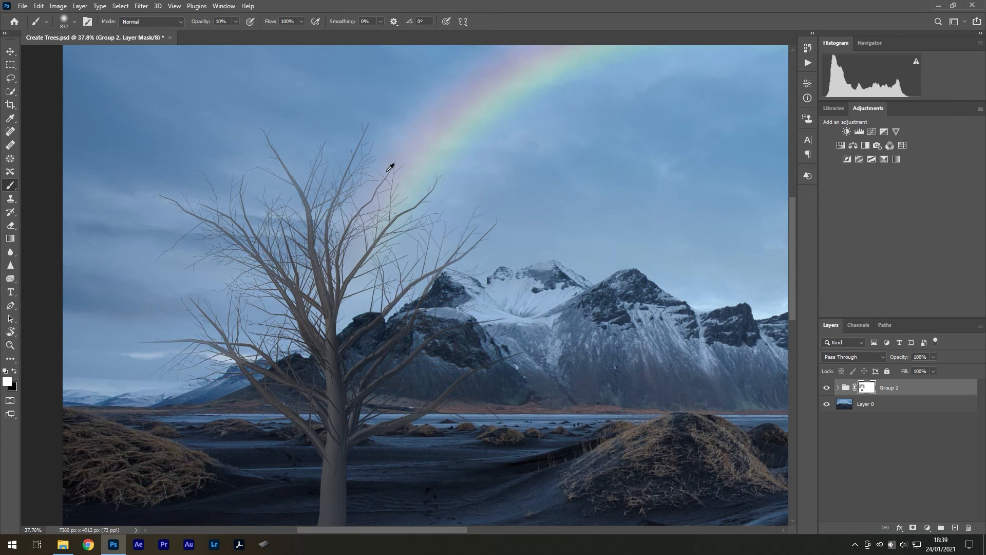
- Refine Group 2's mask around the upper branches near the rainbow, alternating between white and black brush colours
drag(392, 165, 541, 202)
key(x)
key(x)
key(x)
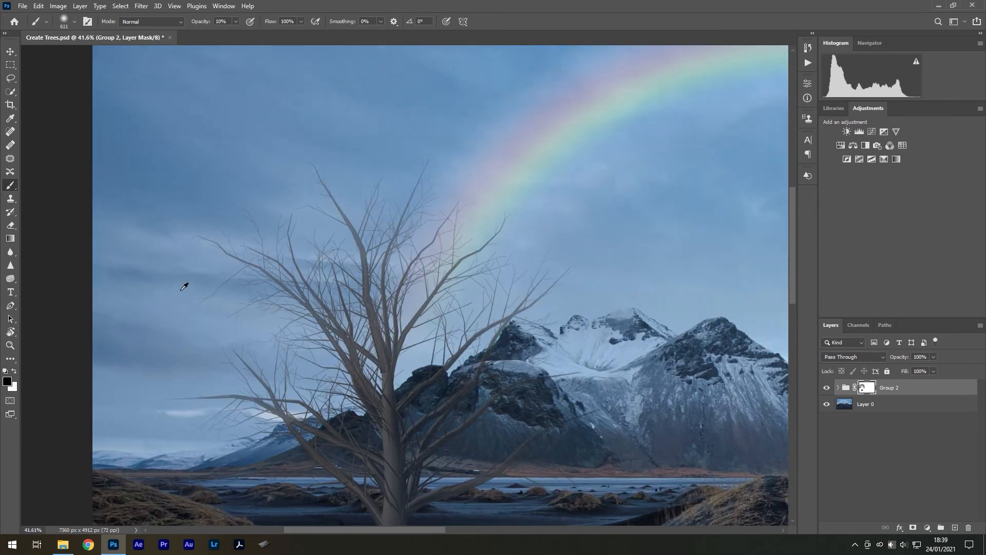
key(x)
drag(427, 293, 402, 298)
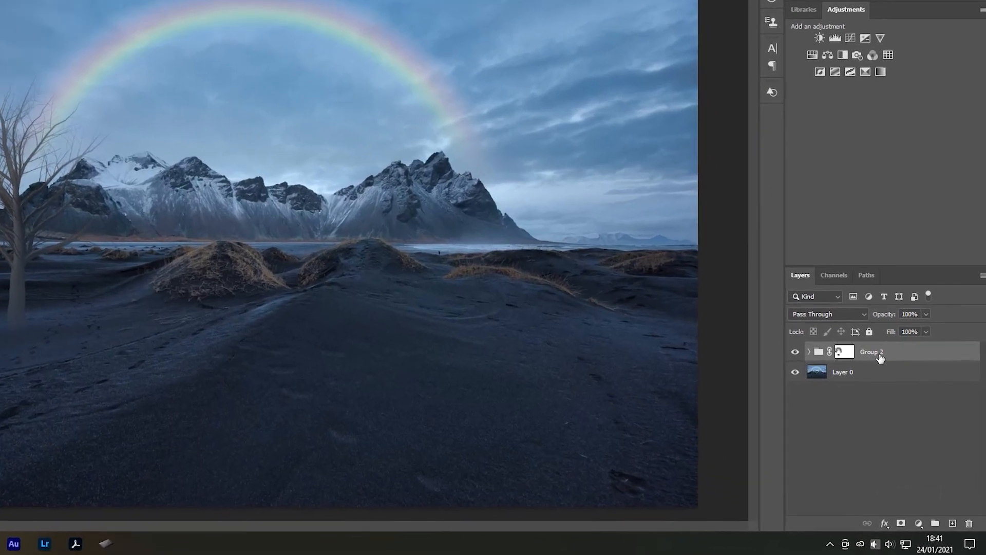
- Duplicate Group 2, hide the original group and merge the copy into a single layer
key(ctrl+j)
click(790, 367)
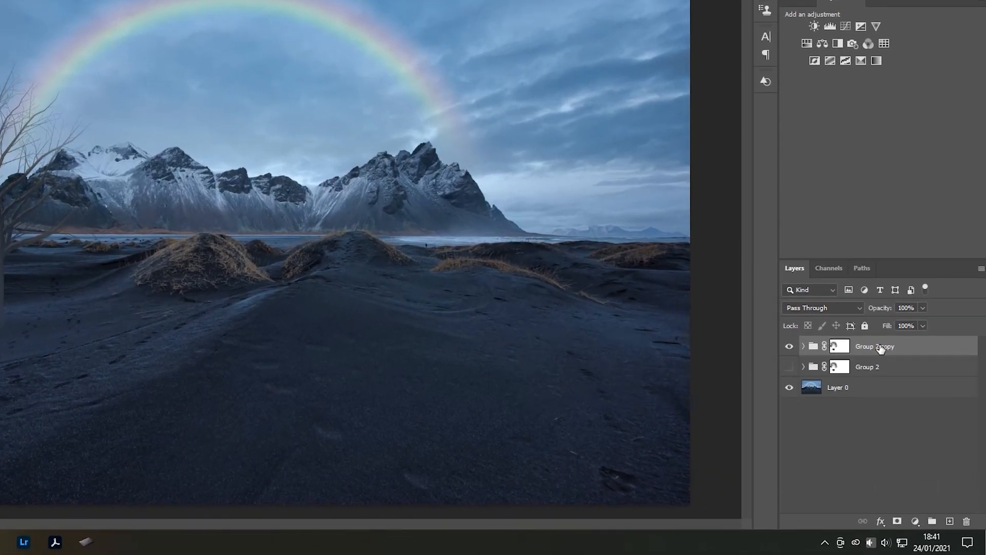
key(ctrl+e)
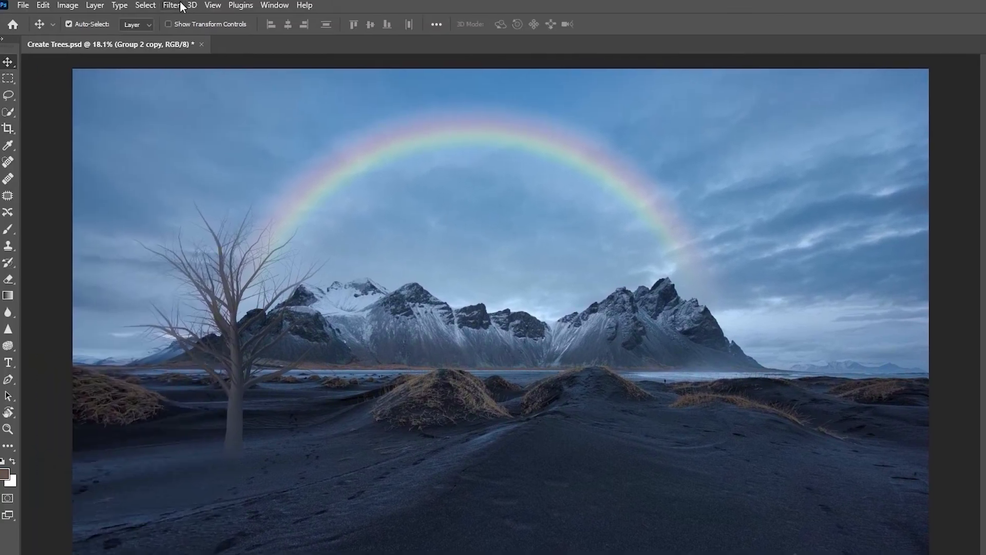
- Apply Add Noise to the Group 2 copy layer with an amount of 4% and Uniform distribution, previewing the tree at 200%
click(175, 7)
mouse_move(269, 211)
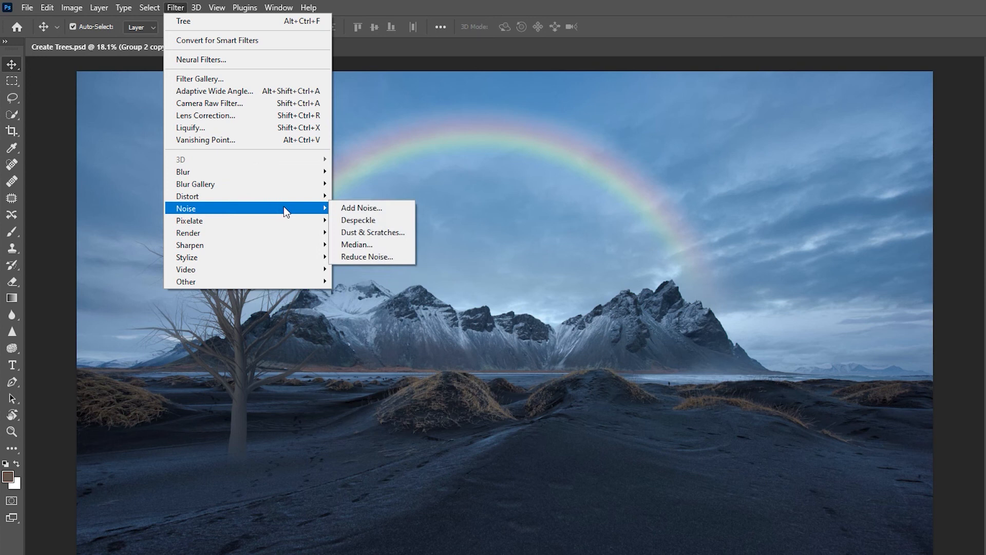
click(346, 209)
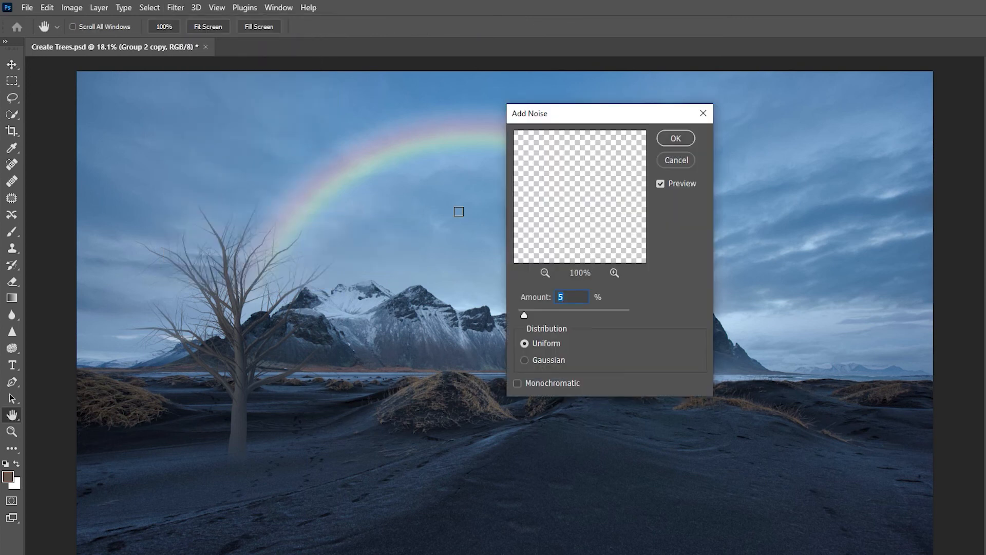
click(614, 273)
click(614, 273)
click(614, 274)
drag(592, 187, 568, 152)
drag(591, 292, 494, 276)
text(4)
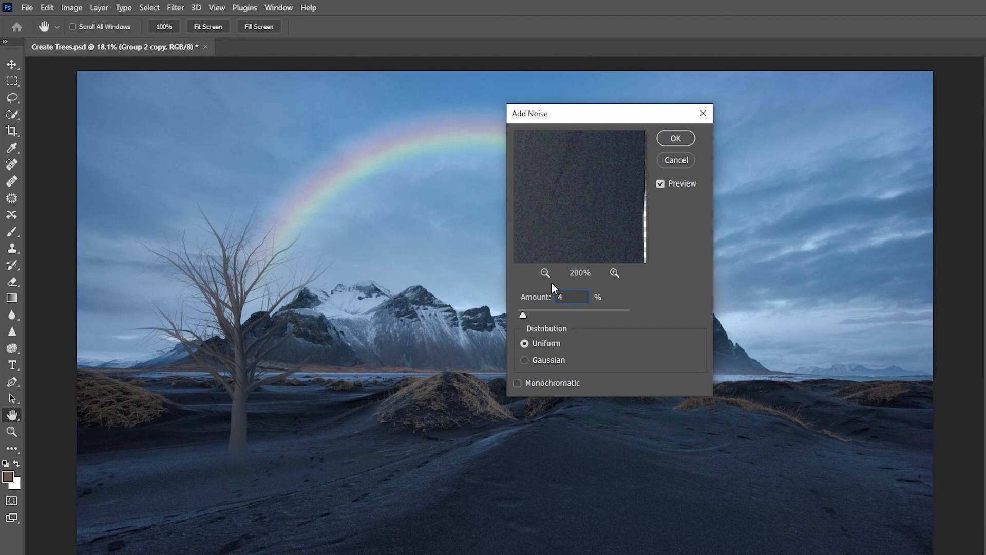
click(675, 139)
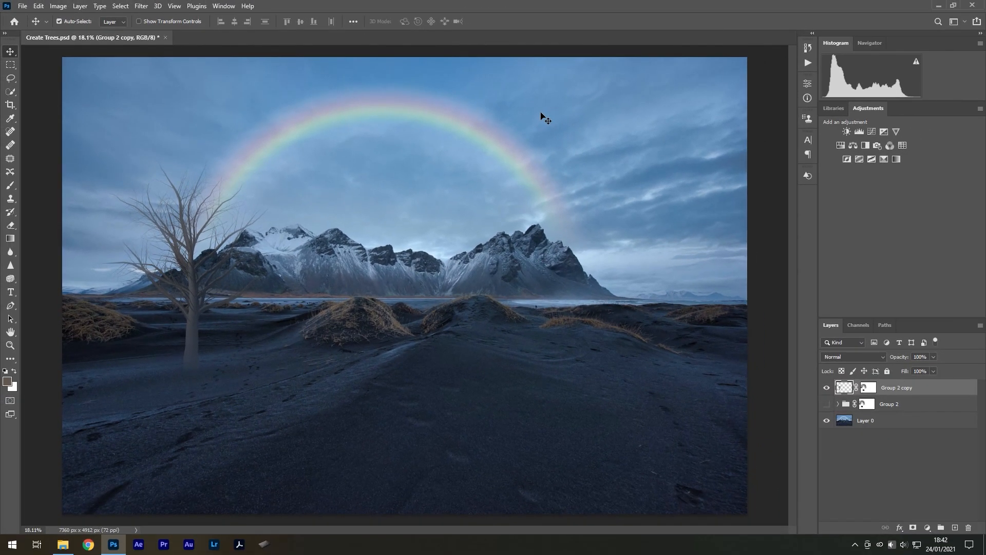